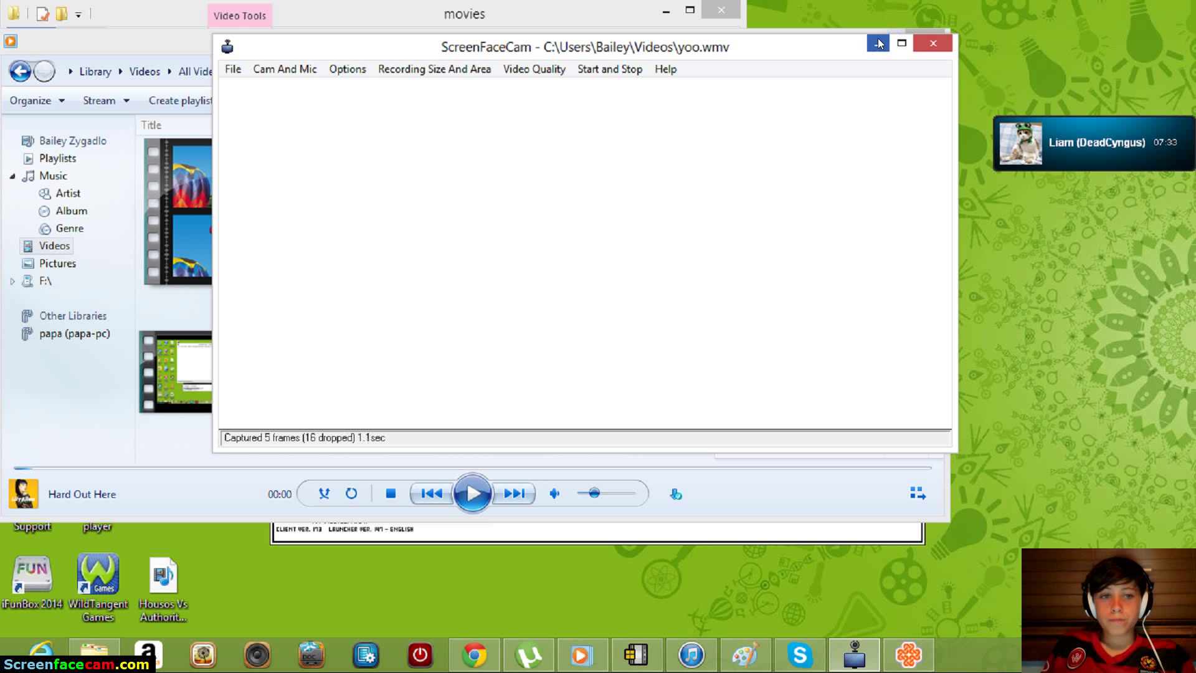
# Minimize ScreenFaceCam and show Windows Media Player's empty Burn list for the DVD drive.
pyautogui.click(876, 40)
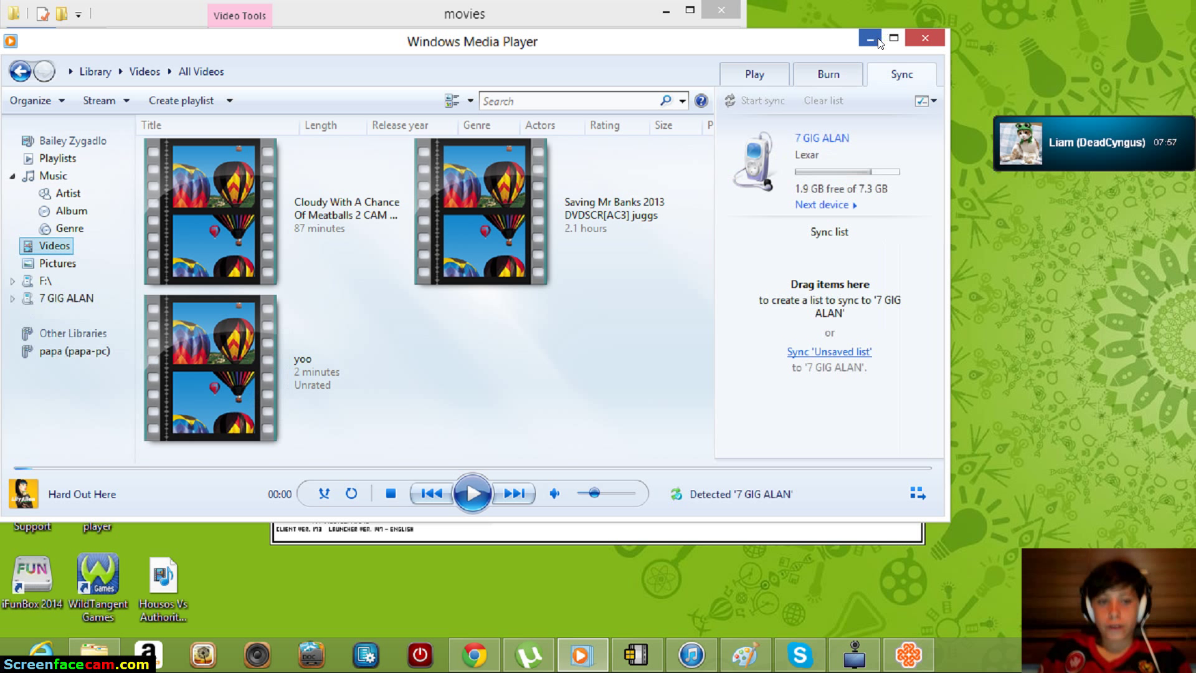
pyautogui.click(810, 74)
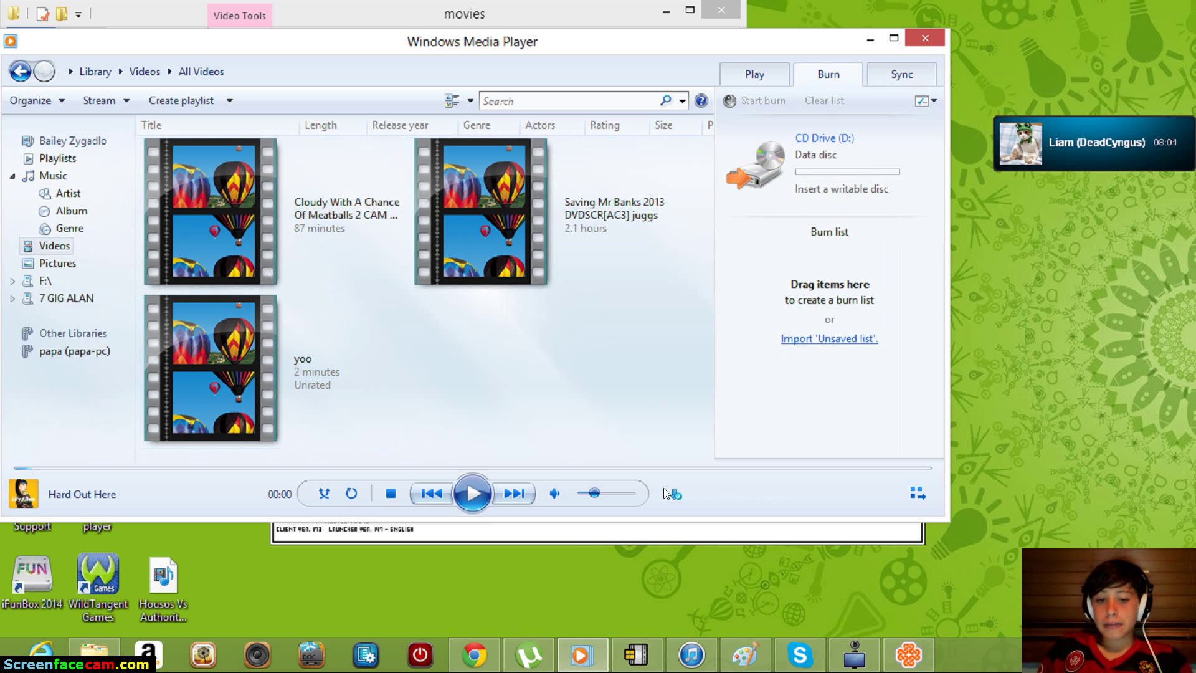
# Drag the.simpsons.s21e01.hdtv.xvid-fqm from the movies folder into the Burn list as Disc 1.
pyautogui.click(110, 658)
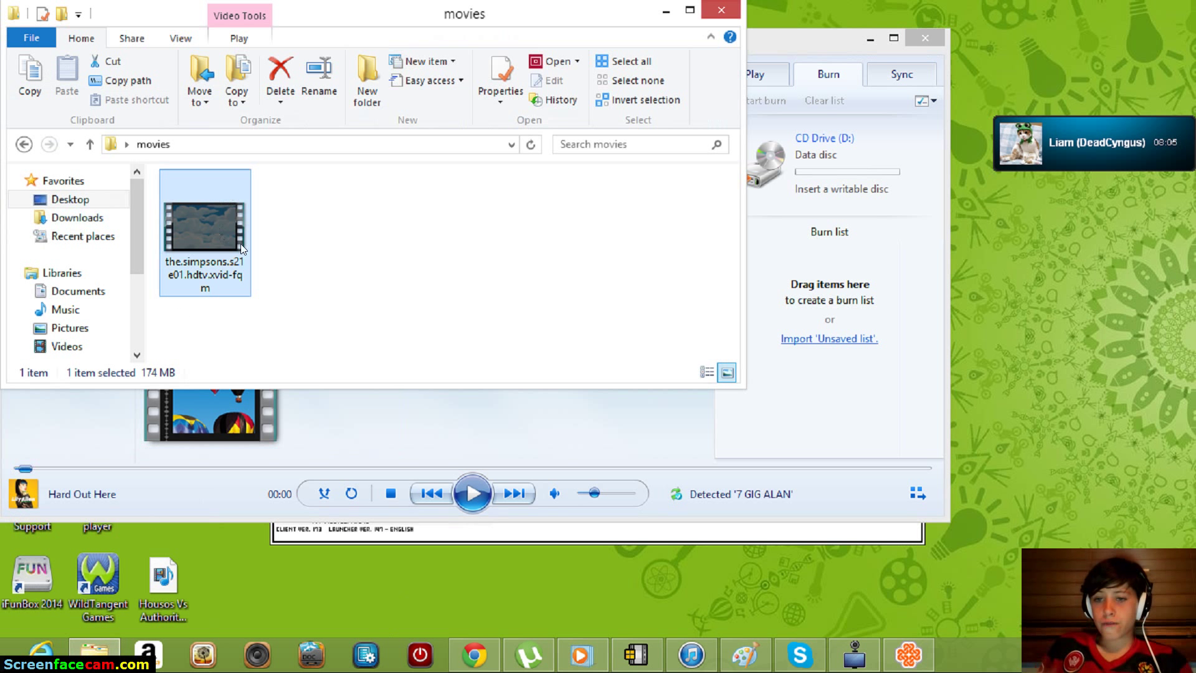
pyautogui.moveTo(233, 248)
pyautogui.mouseDown()
pyautogui.moveTo(237, 275)
pyautogui.moveTo(845, 275)
pyautogui.mouseUp()
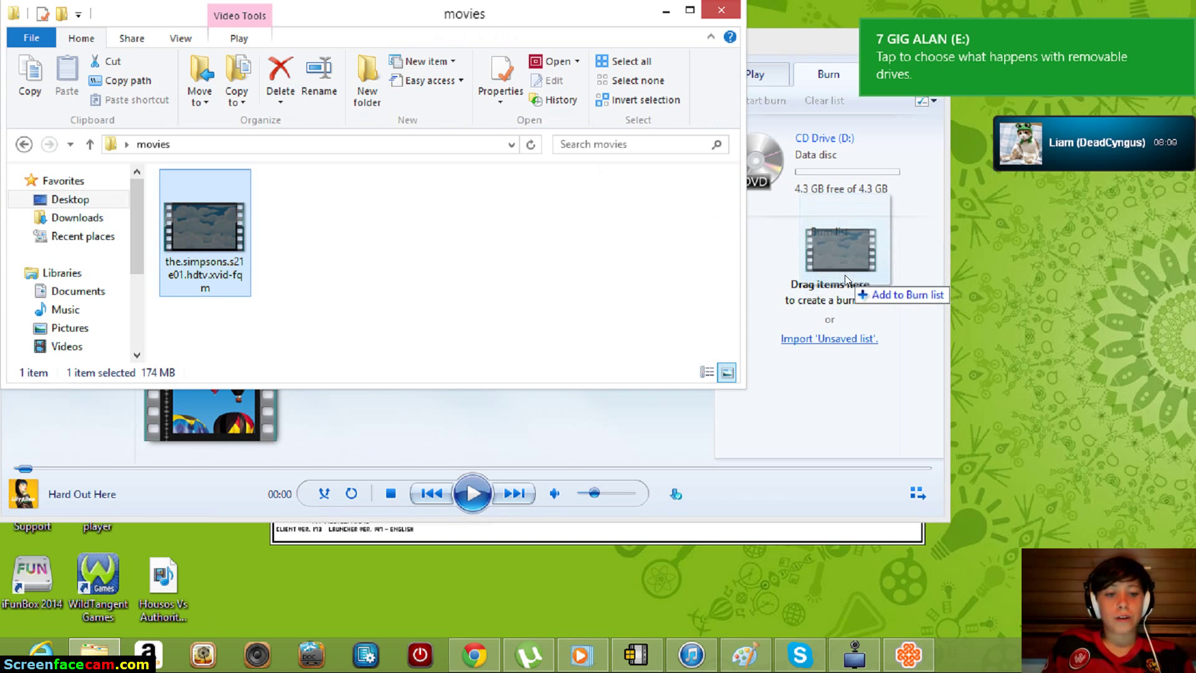
pyautogui.moveTo(844, 275); pyautogui.dragTo(845, 276)
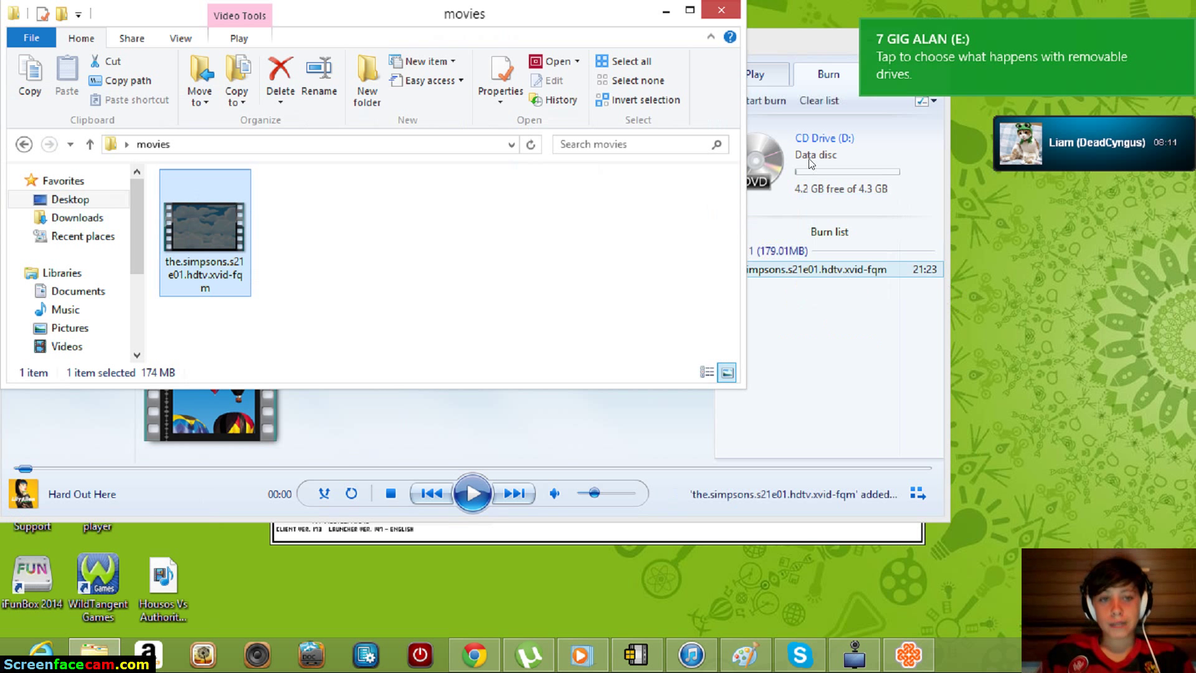
pyautogui.click(757, 42)
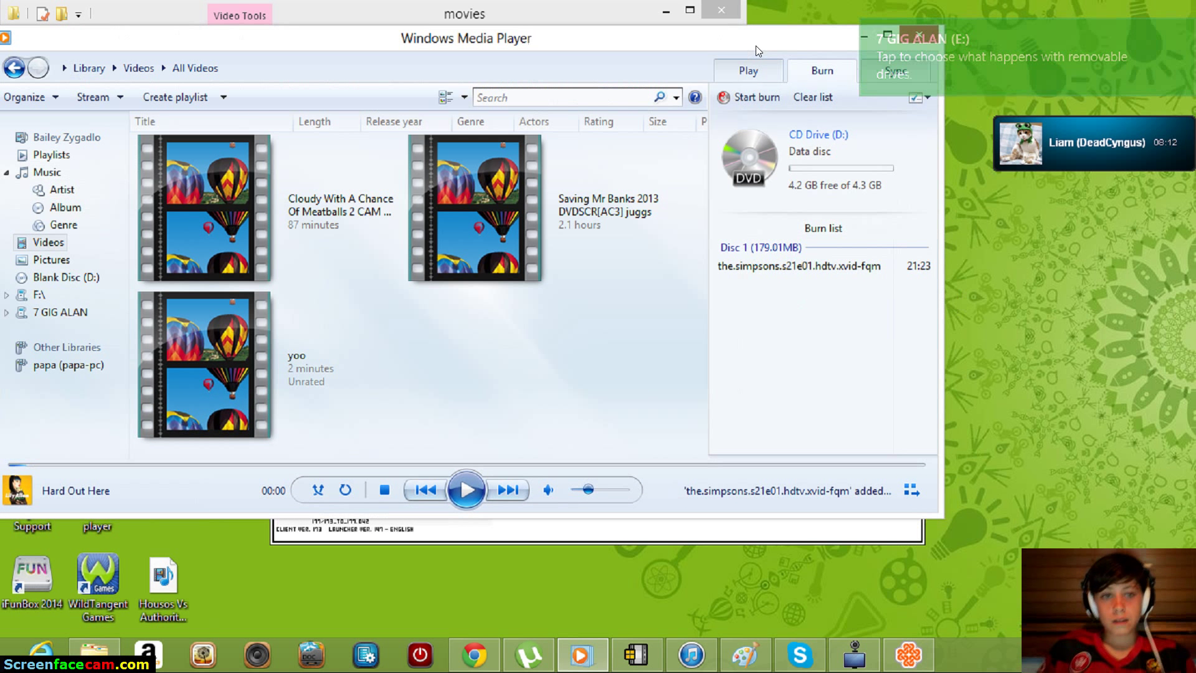
# Start burning the Simpsons episode in the Burn list to the blank DVD.
pyautogui.click(759, 96)
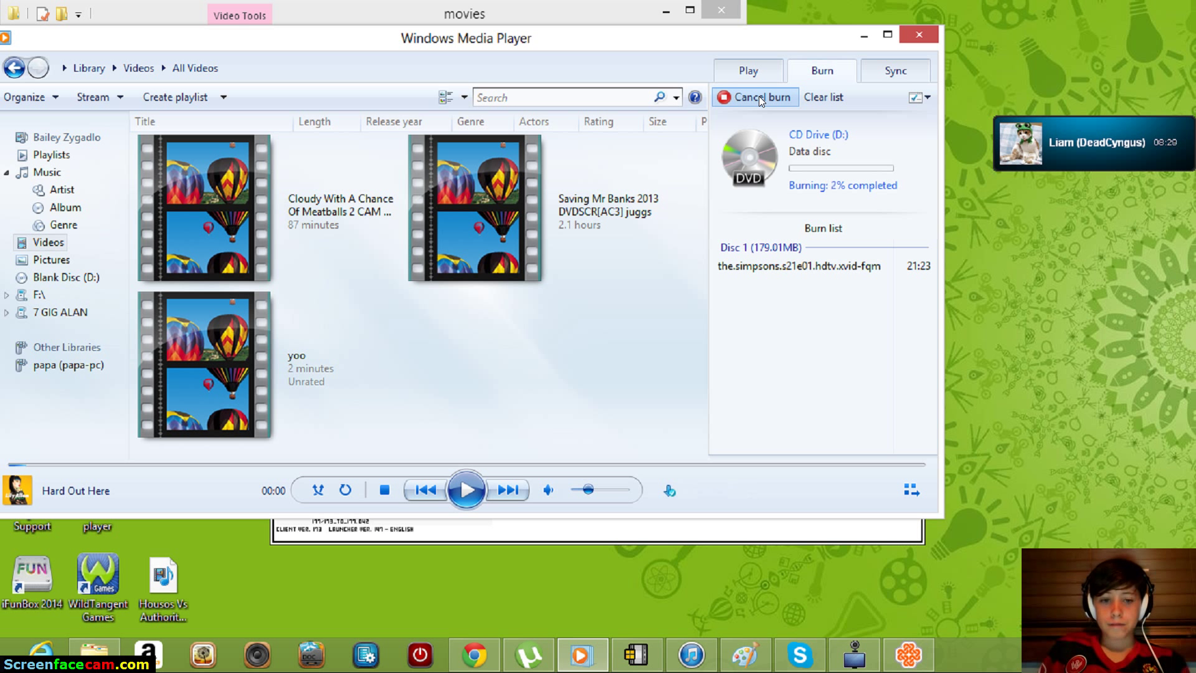
# Restore ScreenFaceCam and show its Start and Stop recording options.
pyautogui.click(854, 654)
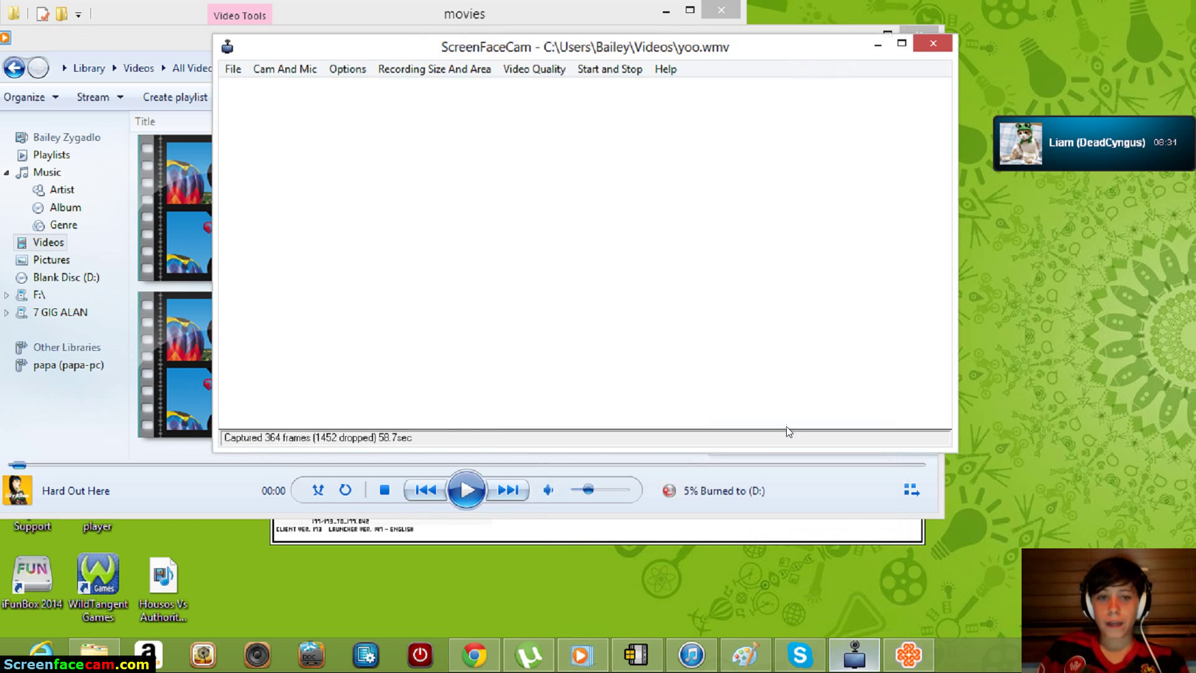
pyautogui.click(616, 68)
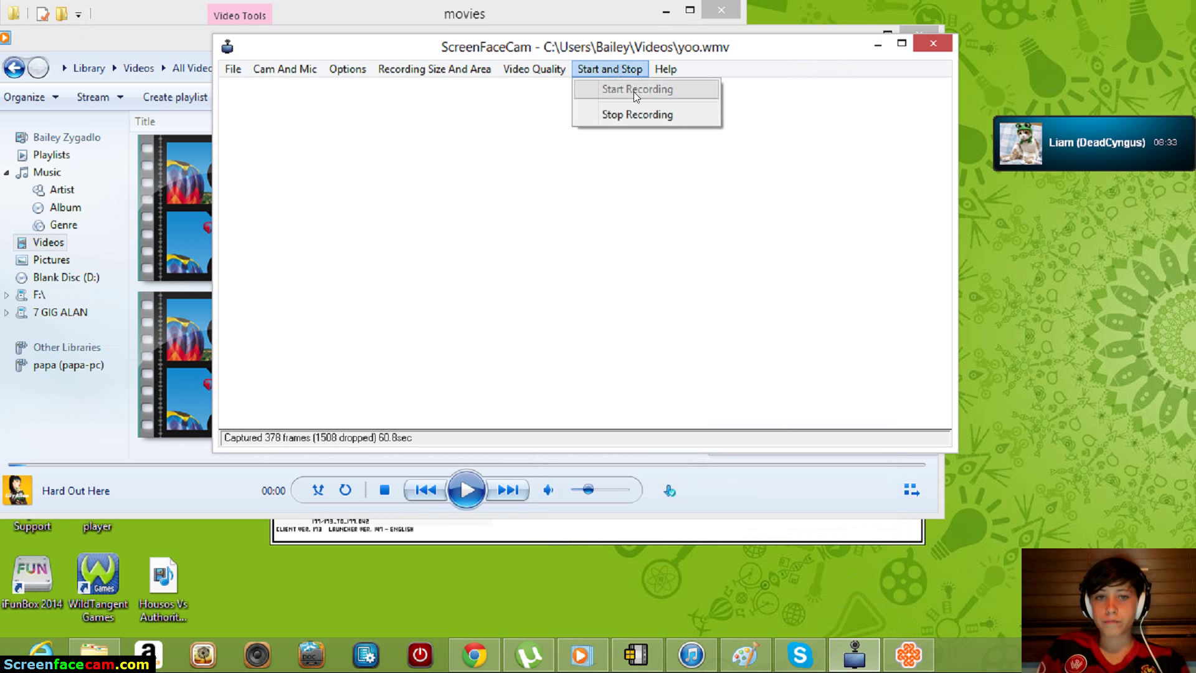